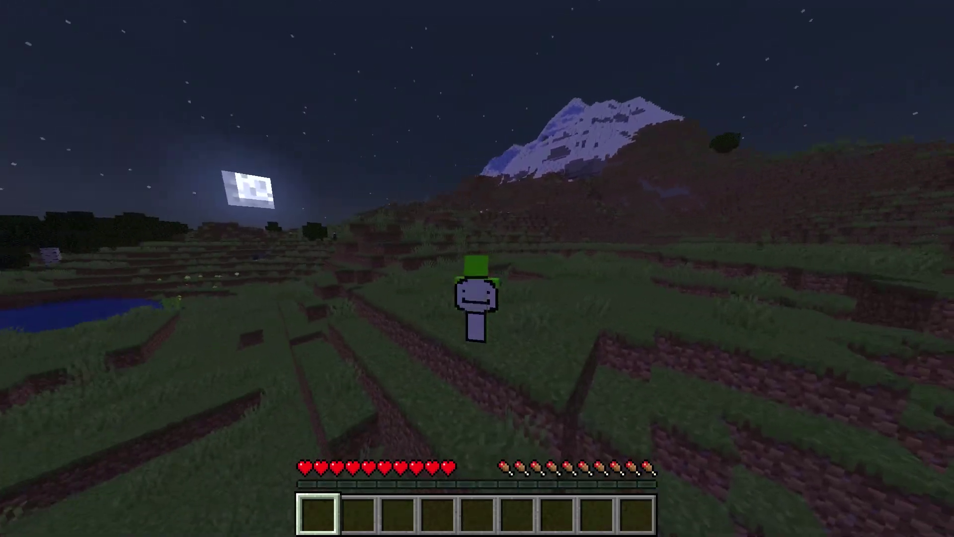
pyautogui.press('w')
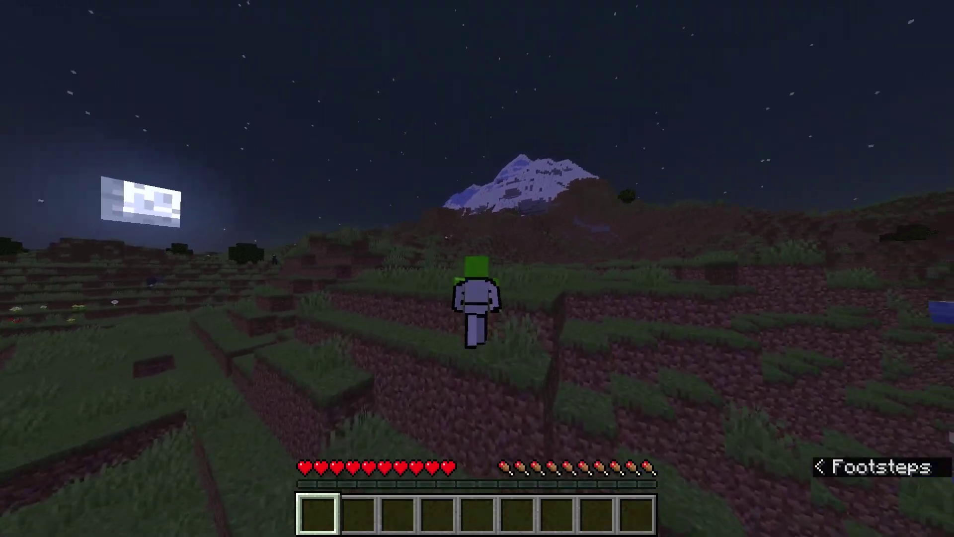
pyautogui.click(477, 268)
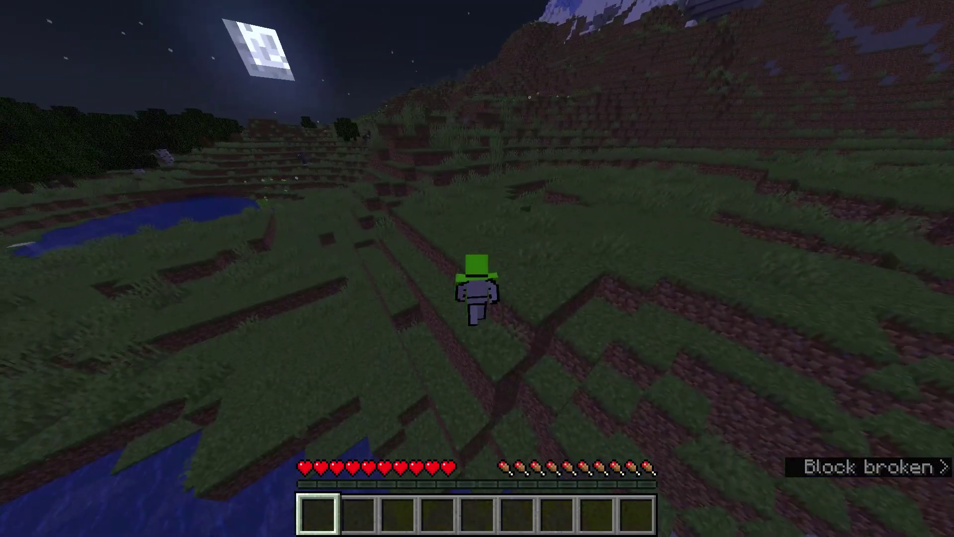
pyautogui.press('w')
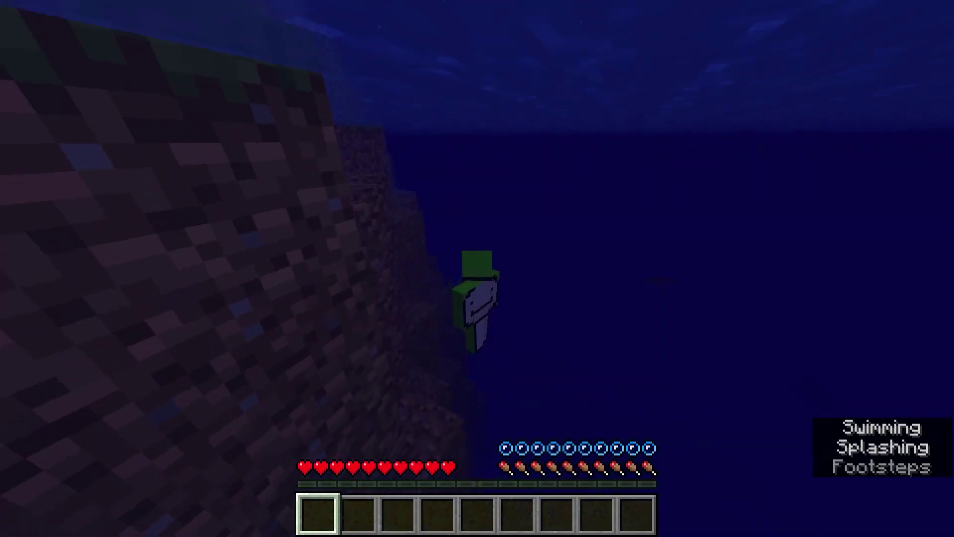
pyautogui.press('space')
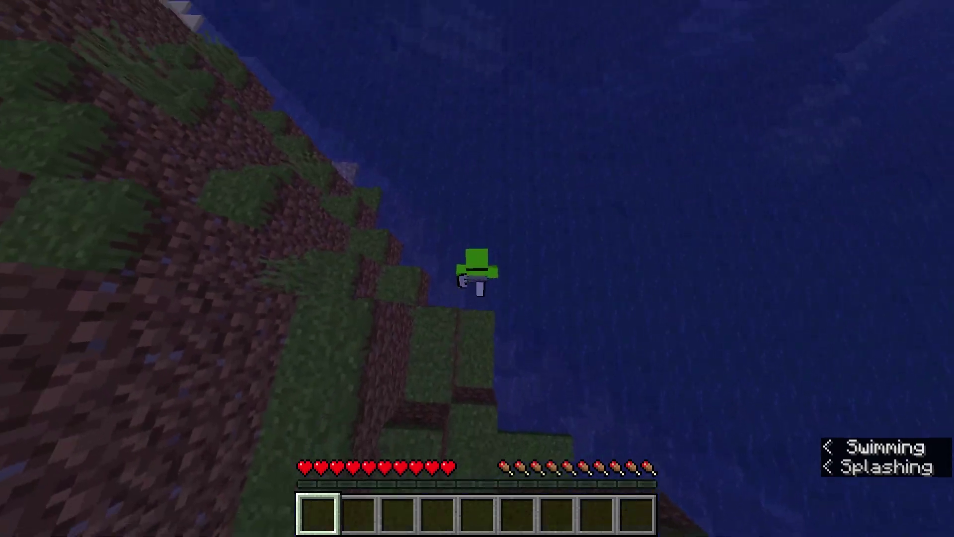
pyautogui.press('w')
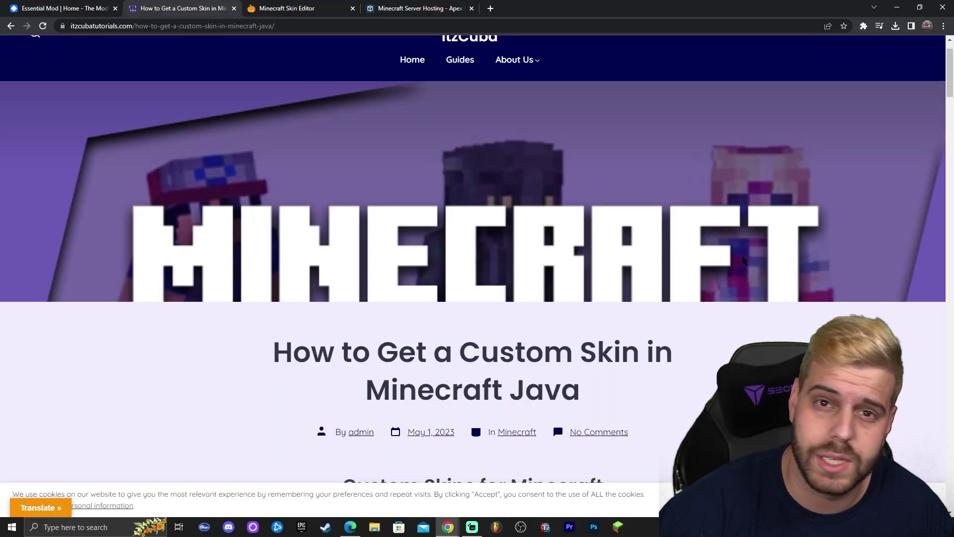
# Look through the custom skin guide, examining its sections on downloading skins, the Skindex editor and adding skins to Minecraft.
pyautogui.scroll(-20, 744, 252)
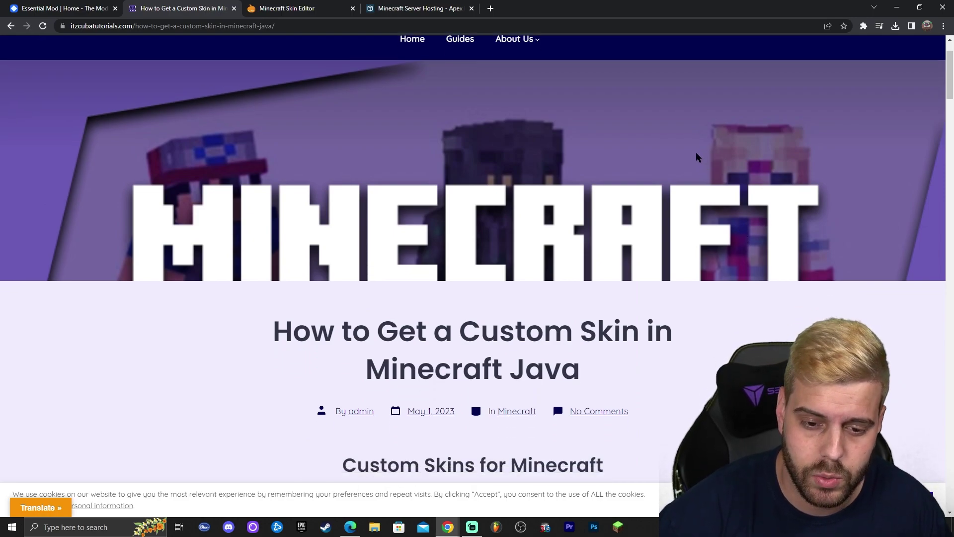
pyautogui.scroll(-20, 713, 160)
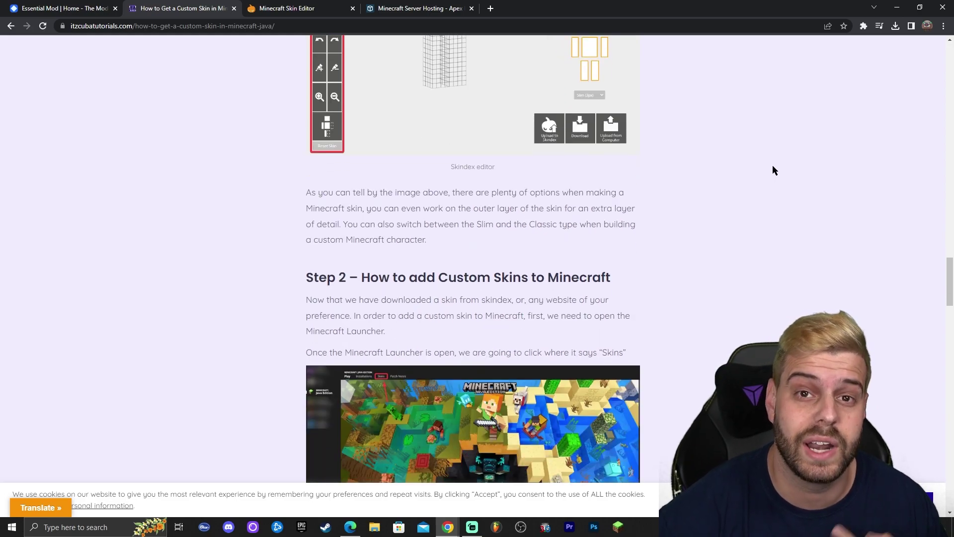
pyautogui.scroll(5, 459, 222)
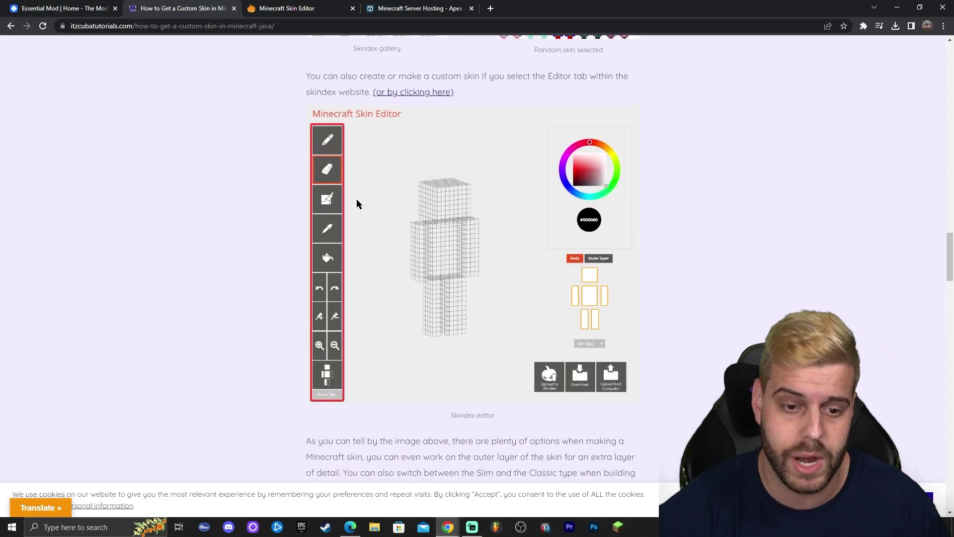
pyautogui.scroll(15, 716, 143)
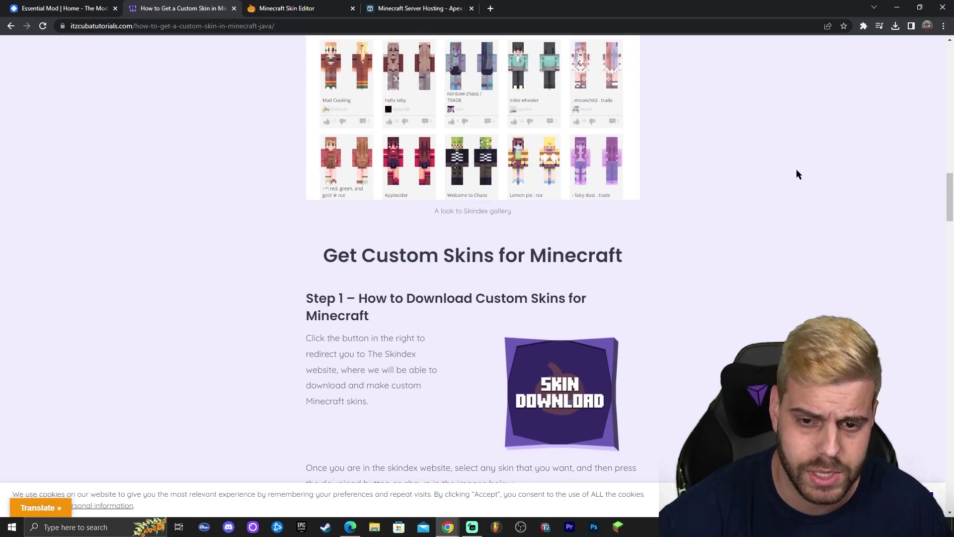
pyautogui.scroll(-10, 764, 162)
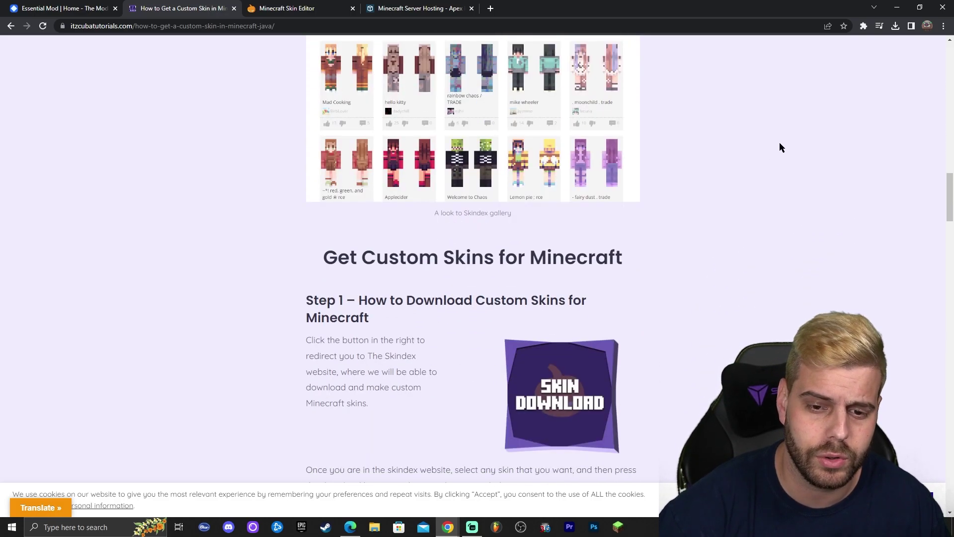
pyautogui.scroll(3, 835, 132)
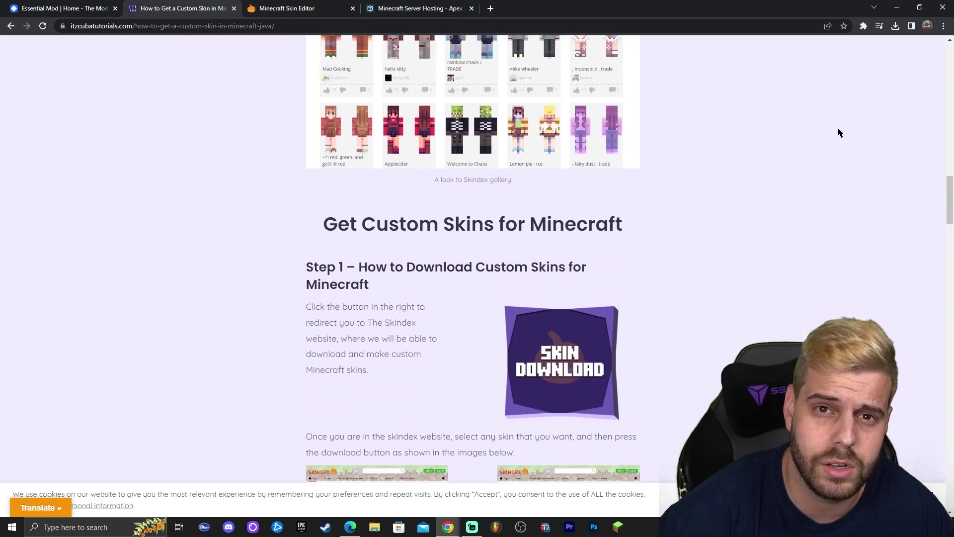
pyautogui.scroll(-3, 721, 134)
pyautogui.scroll(-2, 627, 149)
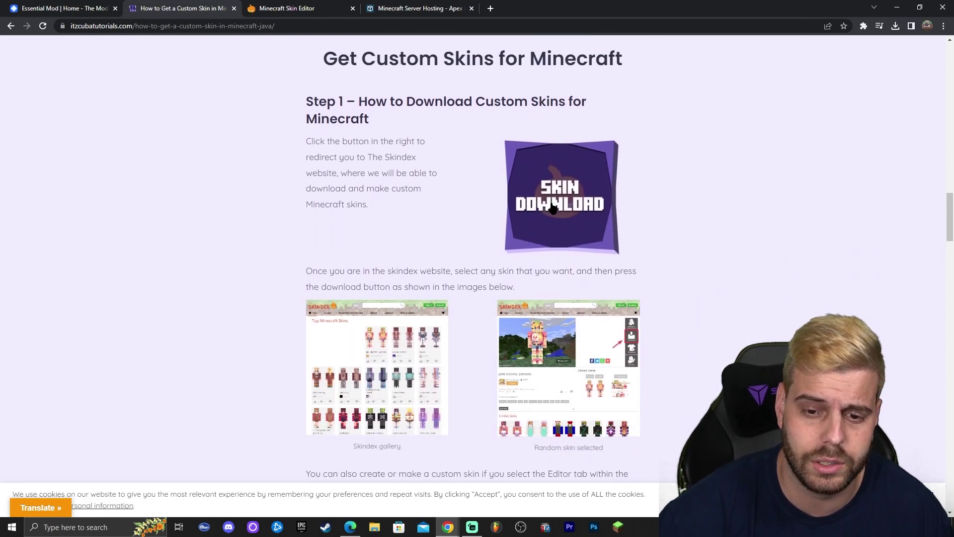
# Open The Skindex from the guide's Skin Download link and look through the top Minecraft skins.
pyautogui.click(297, 8)
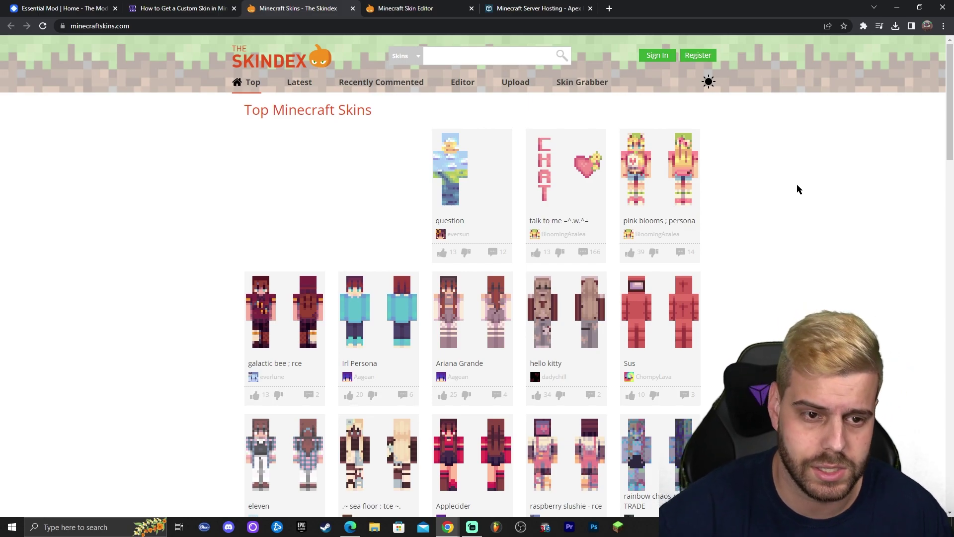
pyautogui.scroll(-3, 831, 187)
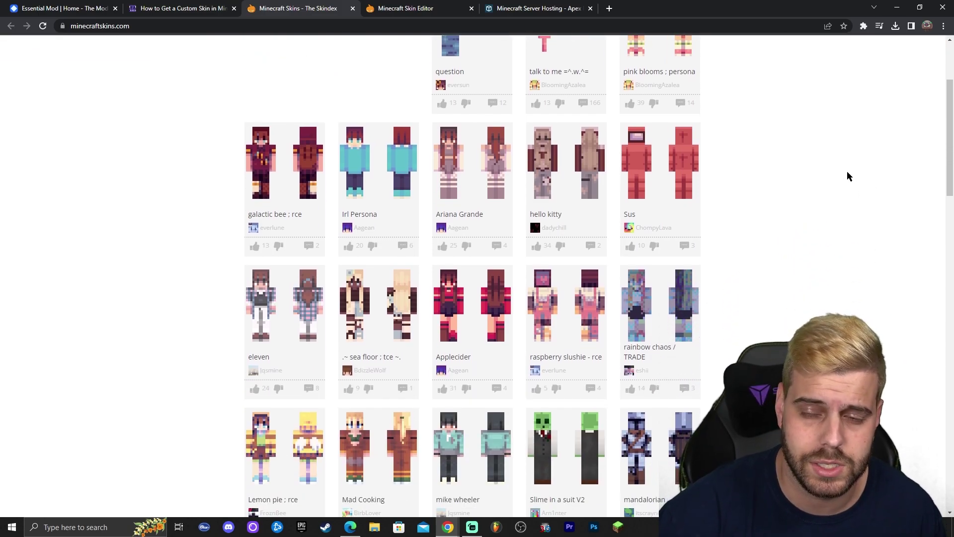
pyautogui.scroll(1, 846, 177)
pyautogui.scroll(2, 819, 152)
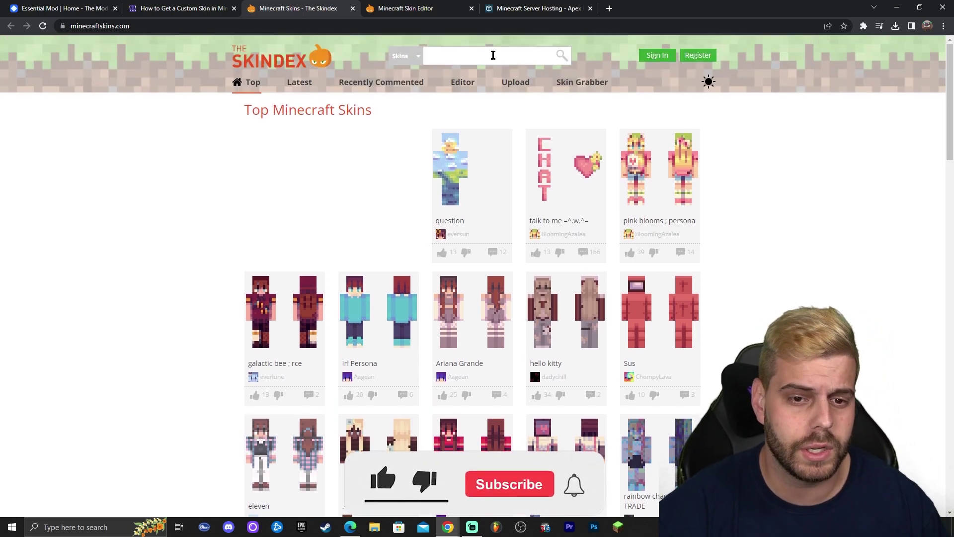
# Search the Skindex skins for "dream" and look through the results.
pyautogui.click(493, 55)
pyautogui.write('dream')
pyautogui.press('Return')
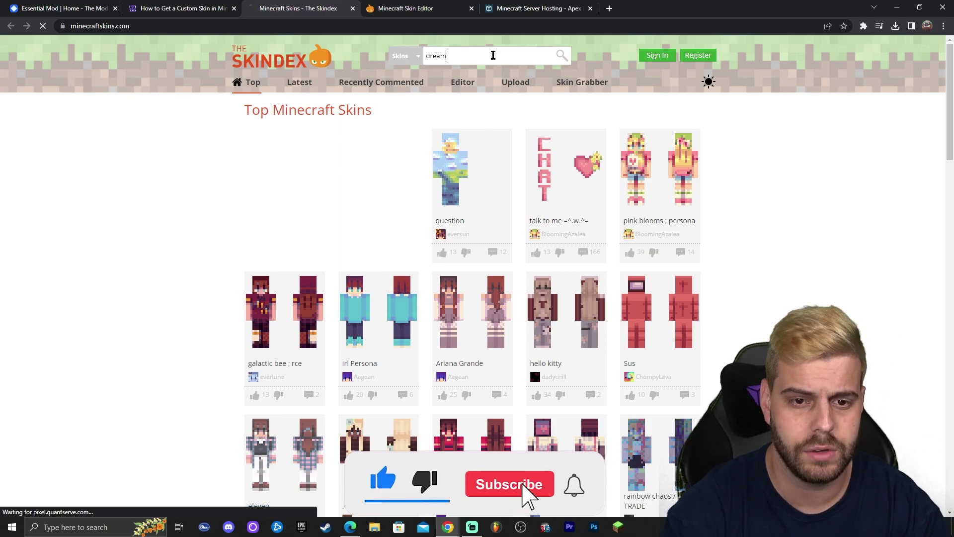
pyautogui.scroll(-3, 704, 230)
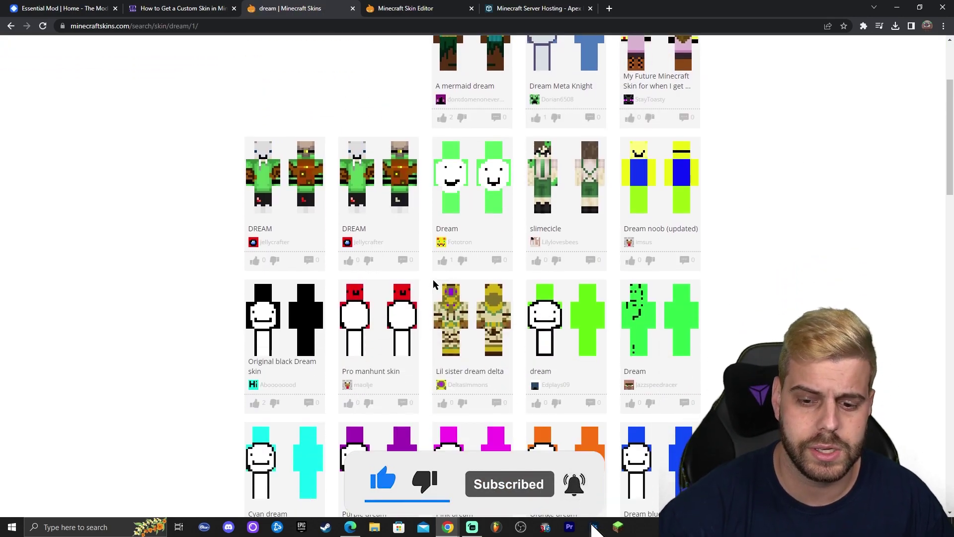
pyautogui.scroll(-6, 398, 278)
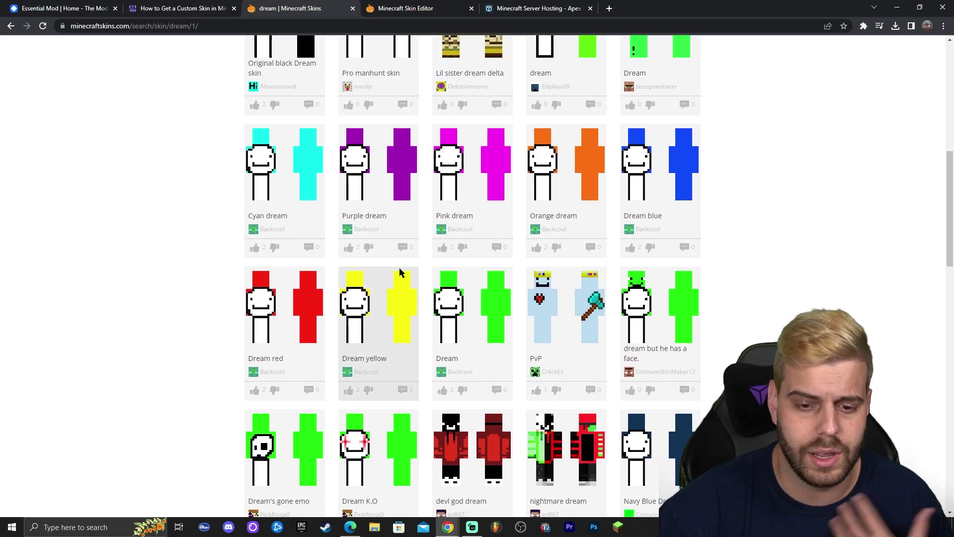
pyautogui.scroll(-6, 382, 284)
pyautogui.scroll(15, 784, 270)
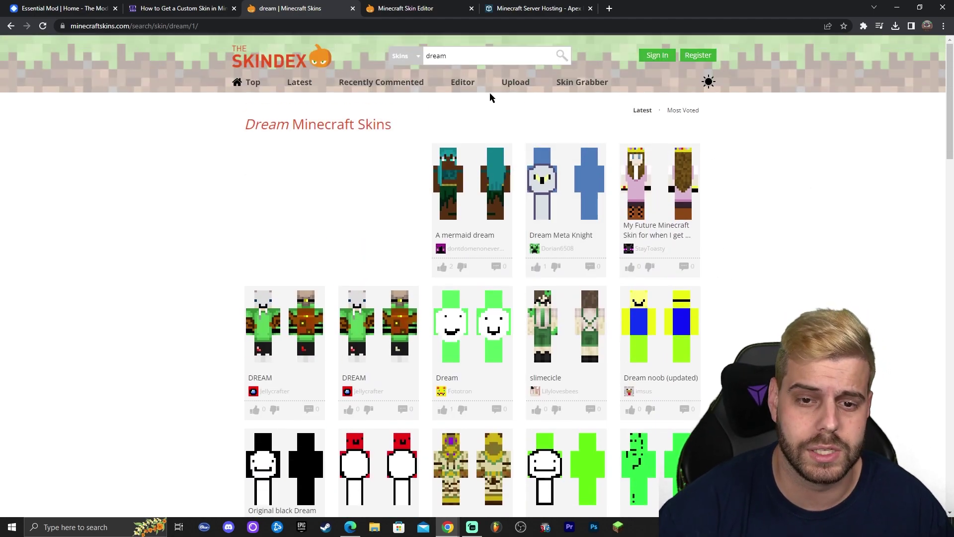
# In the Minecraft Skin Editor, draw two black eyes and a wide black smile on the front of the blank model's head with the pencil.
pyautogui.click(413, 8)
pyautogui.scroll(-2, 449, 213)
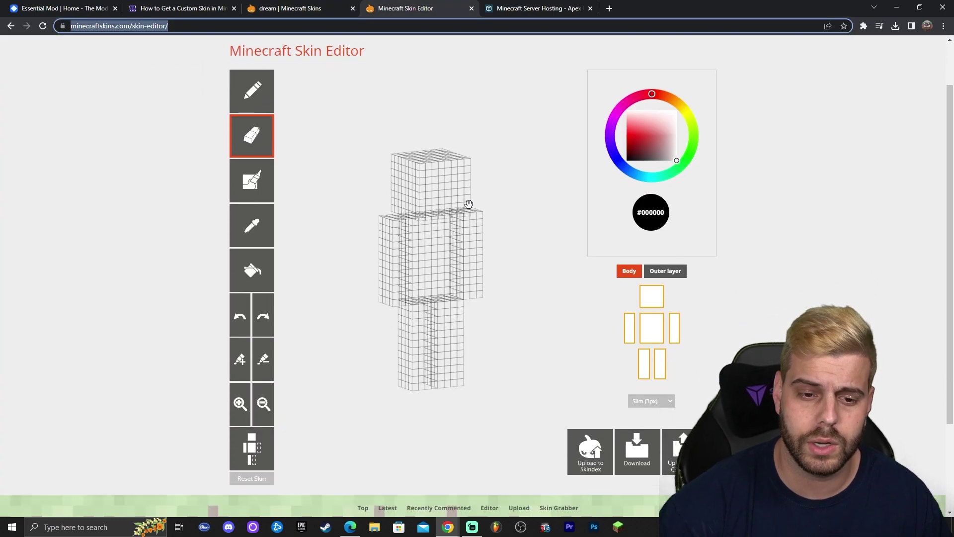
pyautogui.scroll(1, 448, 213)
pyautogui.moveTo(494, 177)
pyautogui.mouseDown()
pyautogui.moveTo(457, 147)
pyautogui.moveTo(484, 157)
pyautogui.mouseUp()
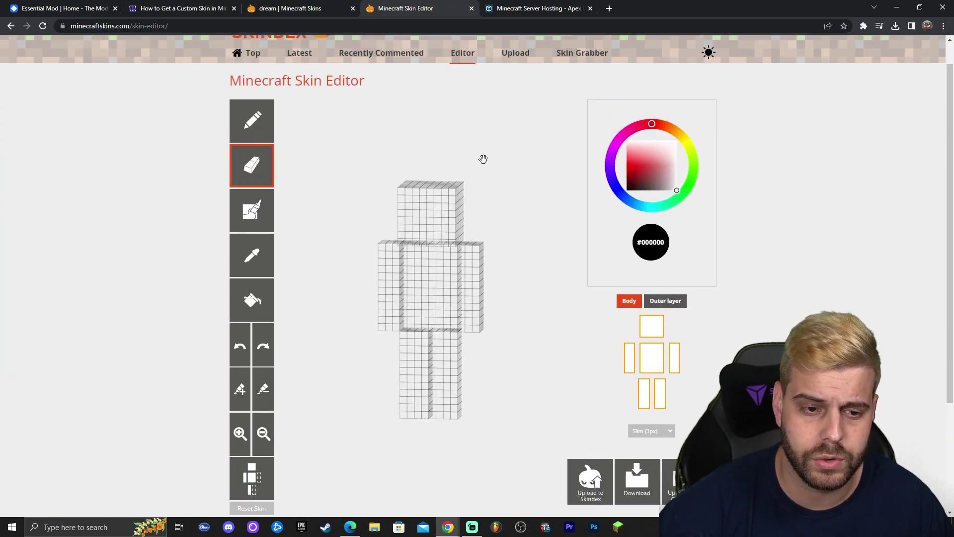
pyautogui.click(252, 256)
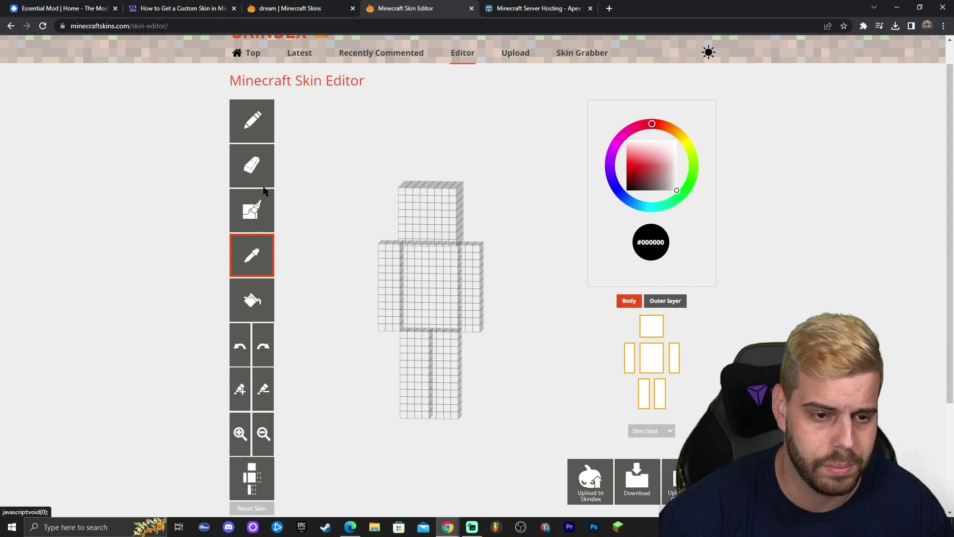
pyautogui.click(252, 122)
pyautogui.click(687, 141)
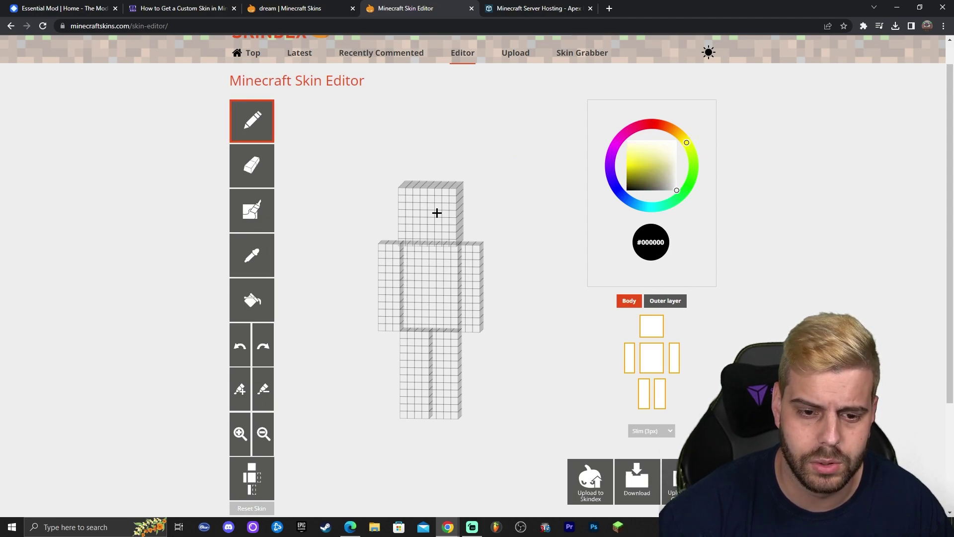
pyautogui.moveTo(405, 223)
pyautogui.mouseDown()
pyautogui.moveTo(458, 228)
pyautogui.moveTo(413, 236)
pyautogui.moveTo(403, 225)
pyautogui.mouseUp()
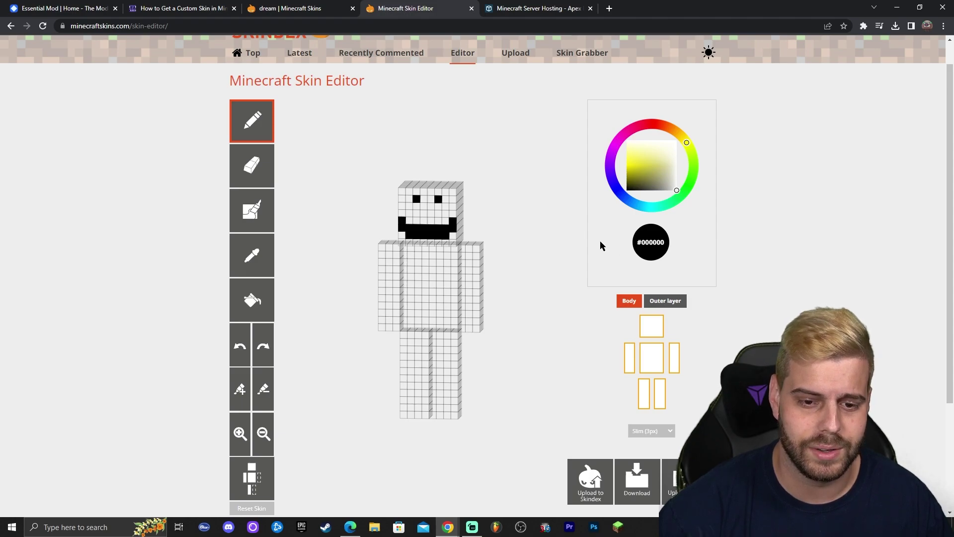
pyautogui.moveTo(545, 190); pyautogui.dragTo(538, 152)
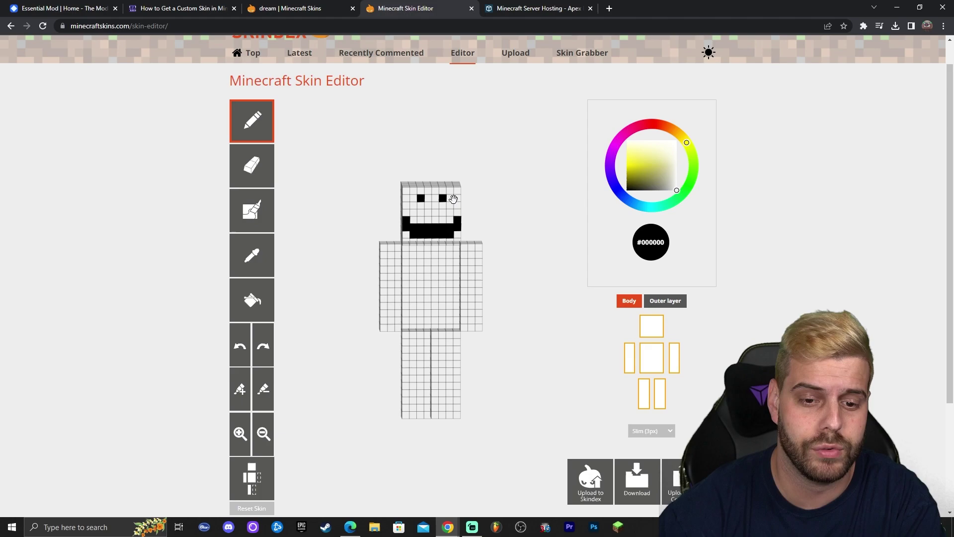
pyautogui.moveTo(454, 198); pyautogui.dragTo(483, 142)
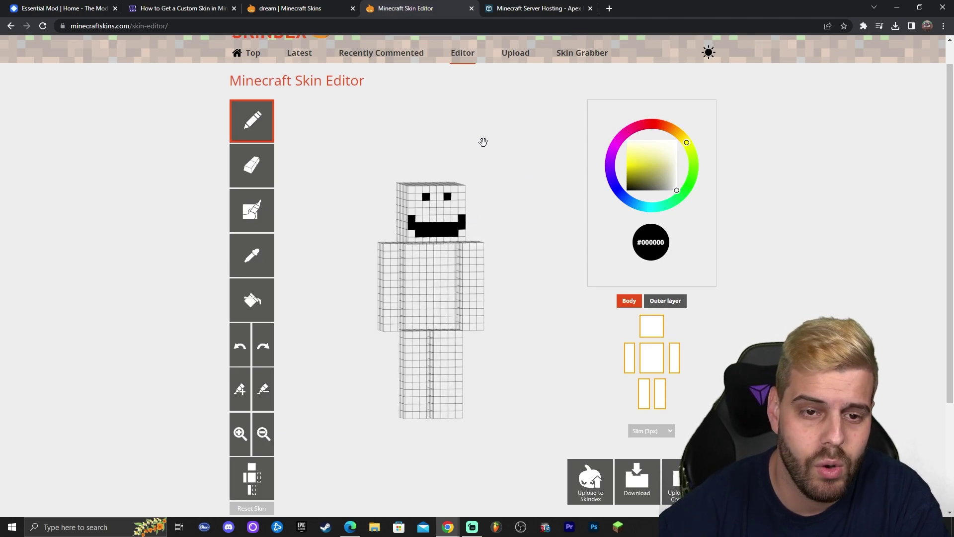
# Close the skin editor and download the green "dream" skin from the search results to Downloads as 2023_05_01_dream-21565303.png.
pyautogui.click(301, 9)
pyautogui.click(471, 9)
pyautogui.scroll(-3, 845, 181)
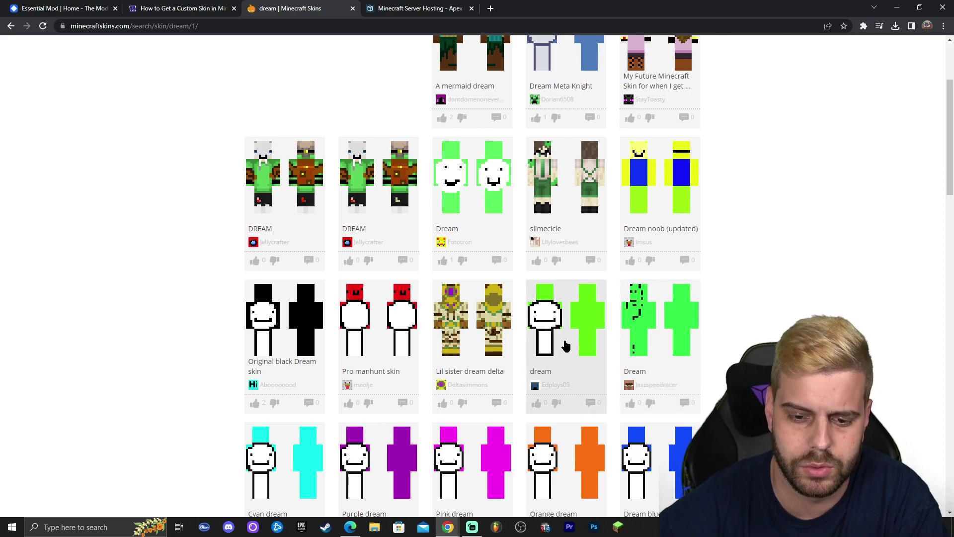
pyautogui.click(566, 334)
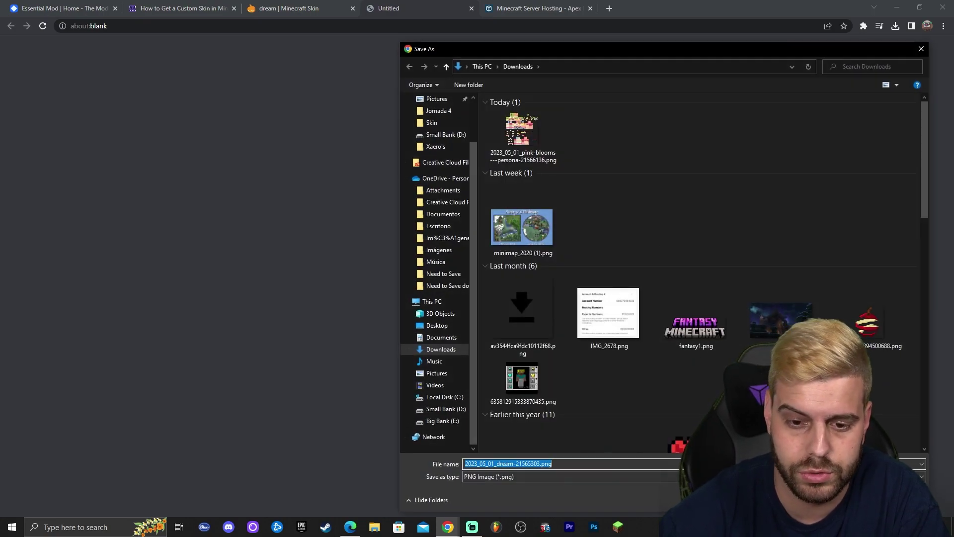
pyautogui.press('Return')
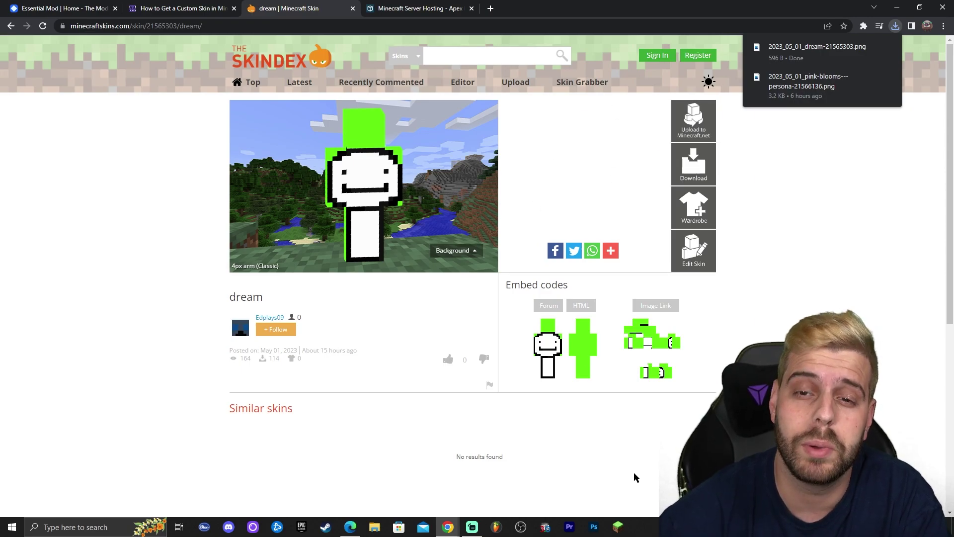
# Switch to the Minecraft Launcher and start adding a new skin to the Java Edition skin library.
pyautogui.click(616, 528)
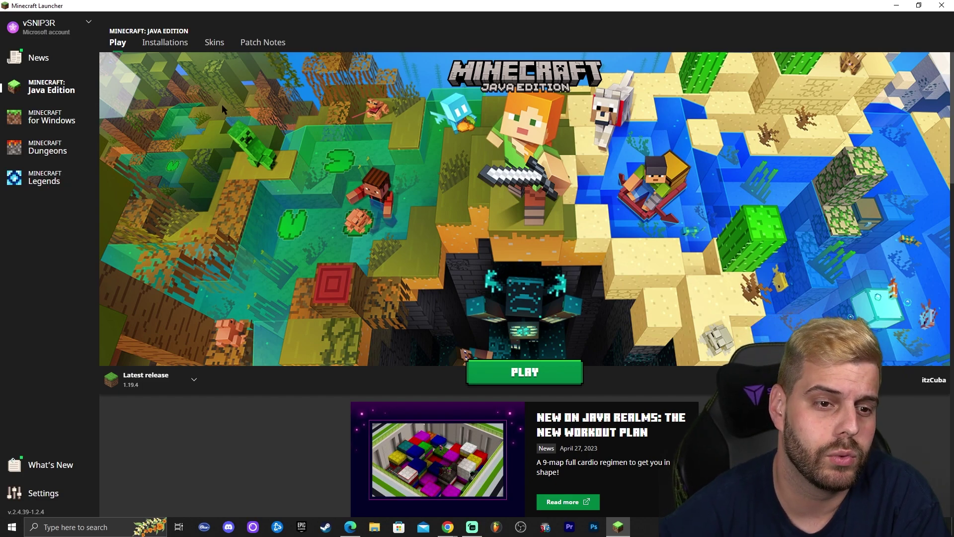
pyautogui.click(218, 48)
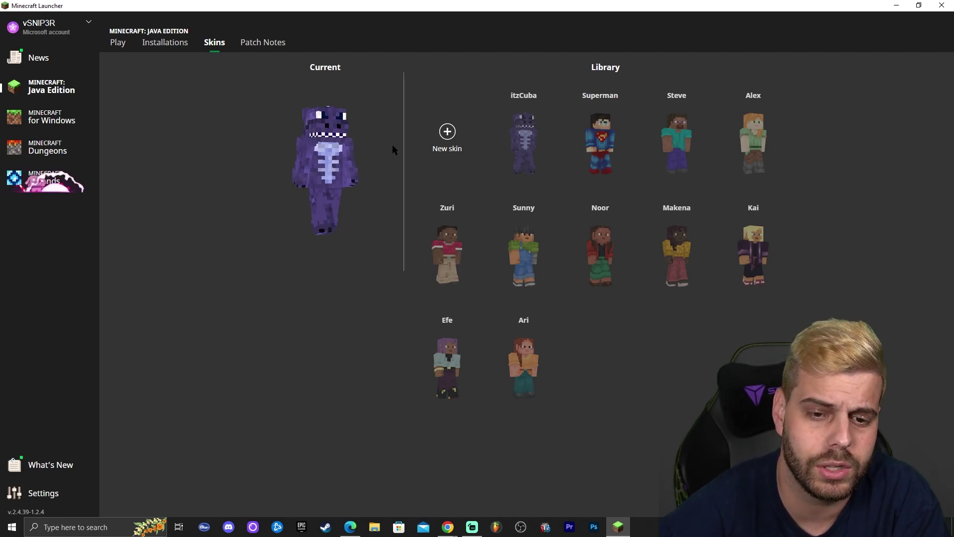
pyautogui.click(447, 132)
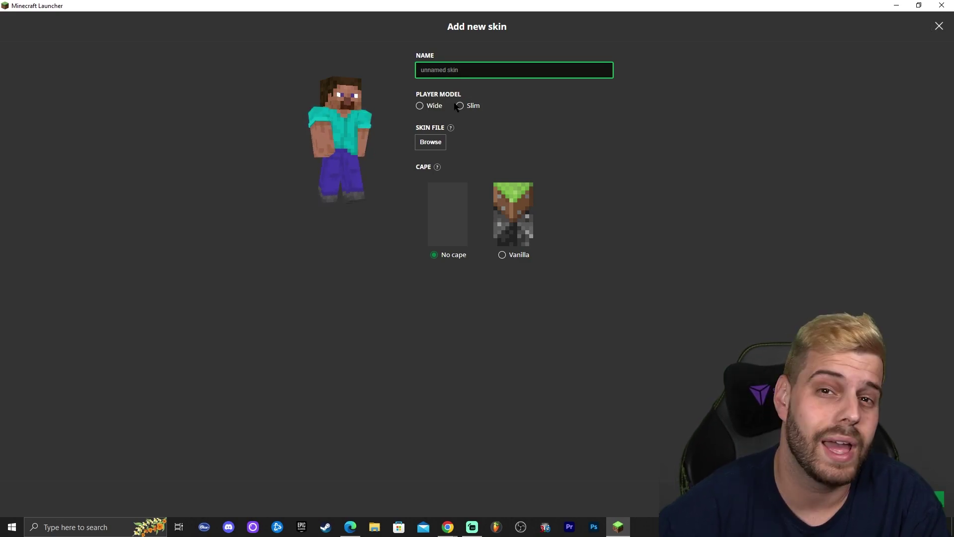
# Set the new skin's player model to Wide and name the skin "dREAM".
pyautogui.click(424, 106)
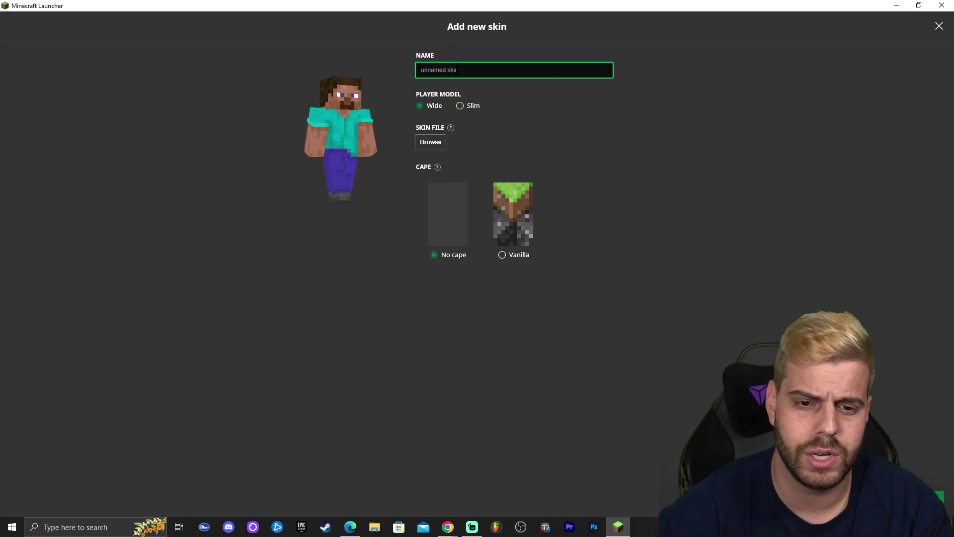
pyautogui.click(456, 70)
pyautogui.write('tes')
pyautogui.press('BackSpace')
pyautogui.press('BackSpace')
pyautogui.press('BackSpace')
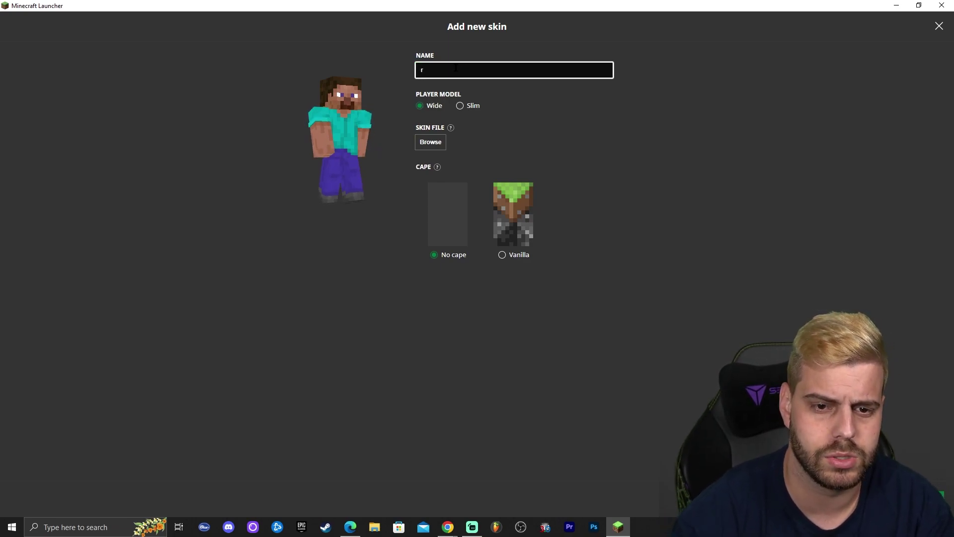
pyautogui.write('dREAM')
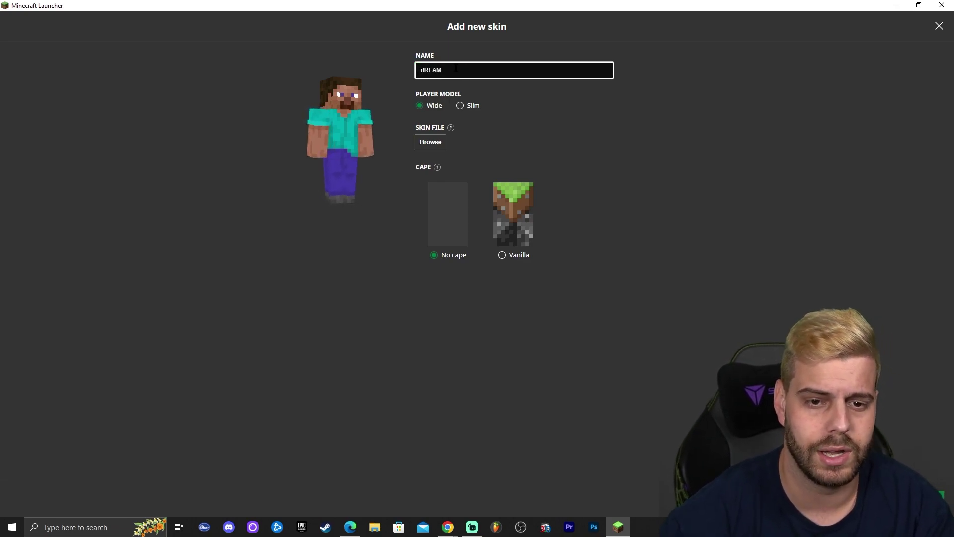
# Load 2023_05_01_dream-21565303.png from Downloads as the new skin's file and rotate the preview model to inspect it.
pyautogui.hotkey('ctrl', 'a')
pyautogui.click(668, 88)
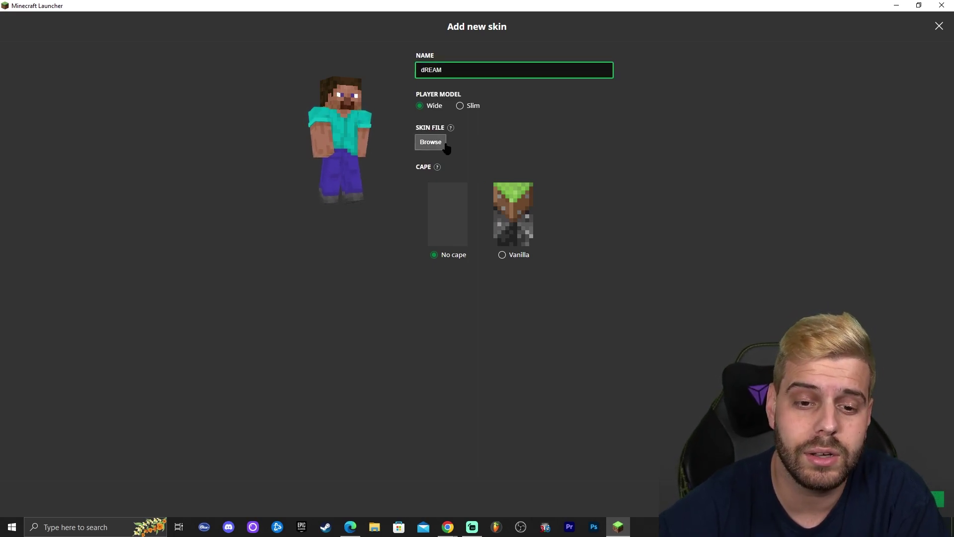
pyautogui.click(430, 142)
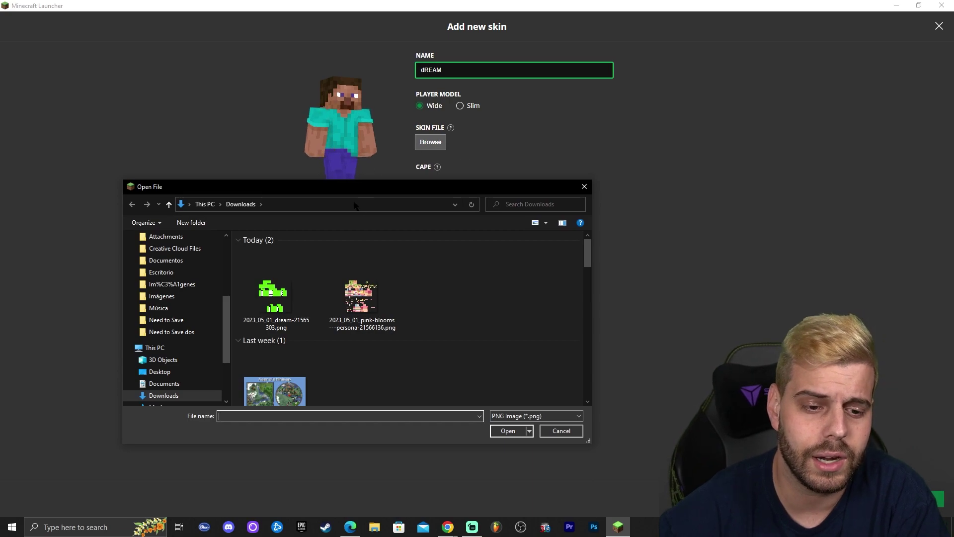
pyautogui.scroll(-2, 221, 306)
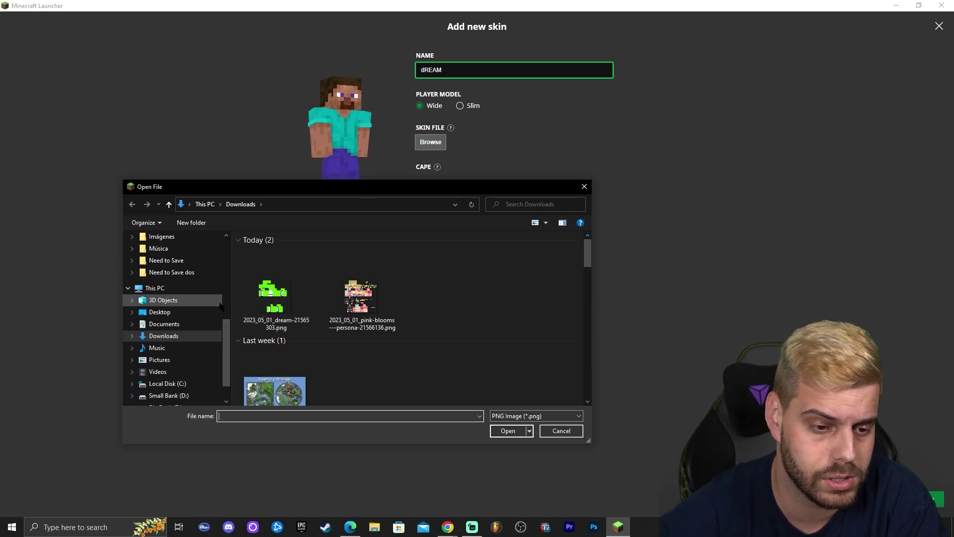
pyautogui.scroll(-1, 221, 307)
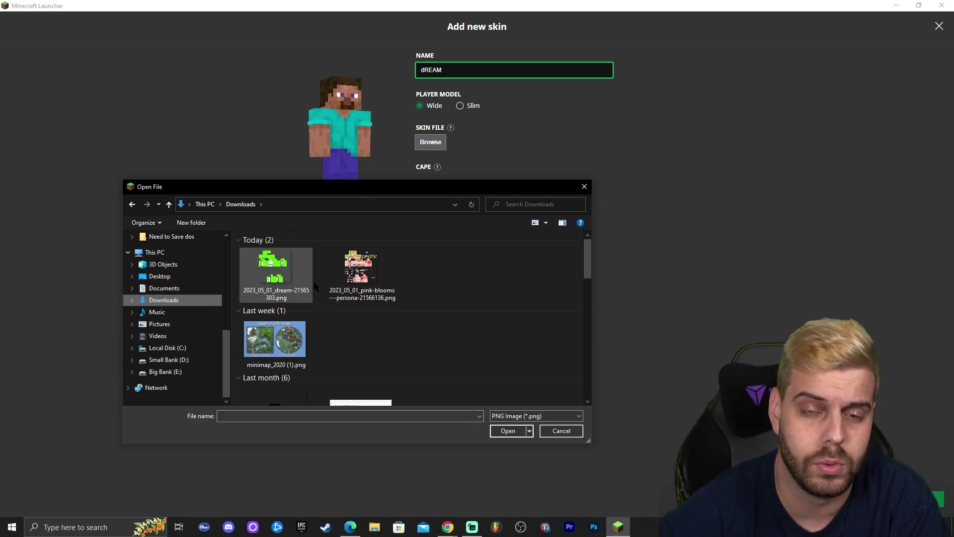
pyautogui.click(275, 268)
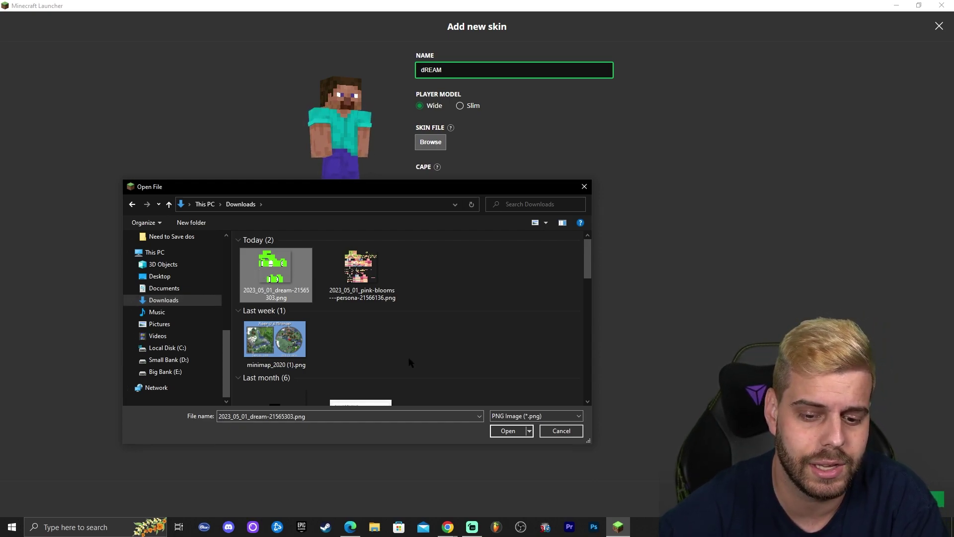
pyautogui.click(508, 431)
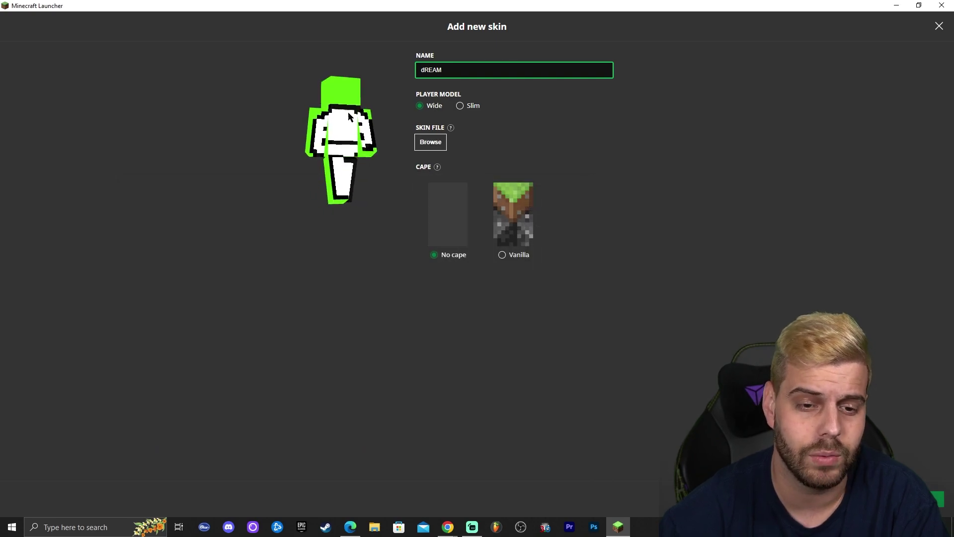
pyautogui.moveTo(330, 112); pyautogui.dragTo(366, 123)
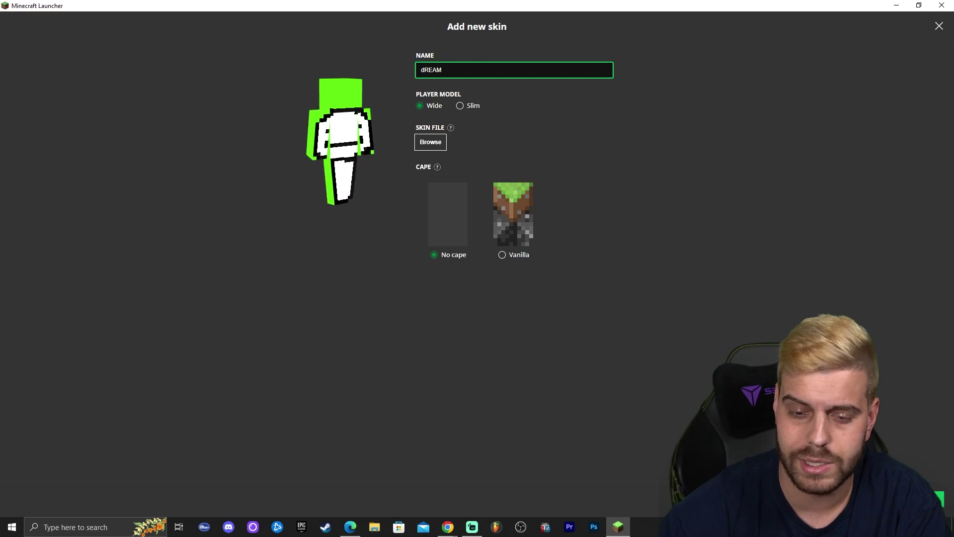
# Minimize the browser behind the launcher, save and apply the new skin, and select dREAM from the library for use.
pyautogui.moveTo(545, 5); pyautogui.dragTo(302, 18)
pyautogui.click(896, 7)
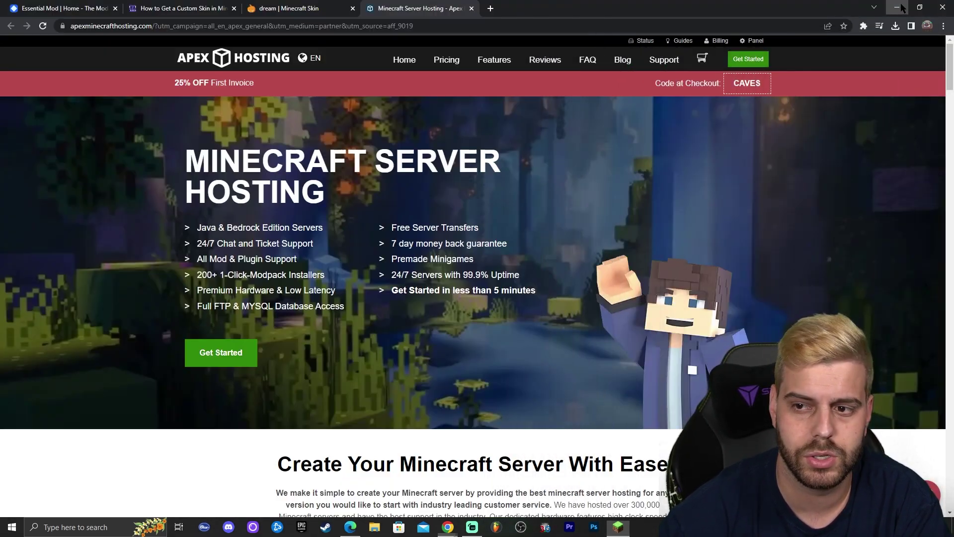
pyautogui.moveTo(425, 14); pyautogui.dragTo(467, 33)
pyautogui.click(544, 437)
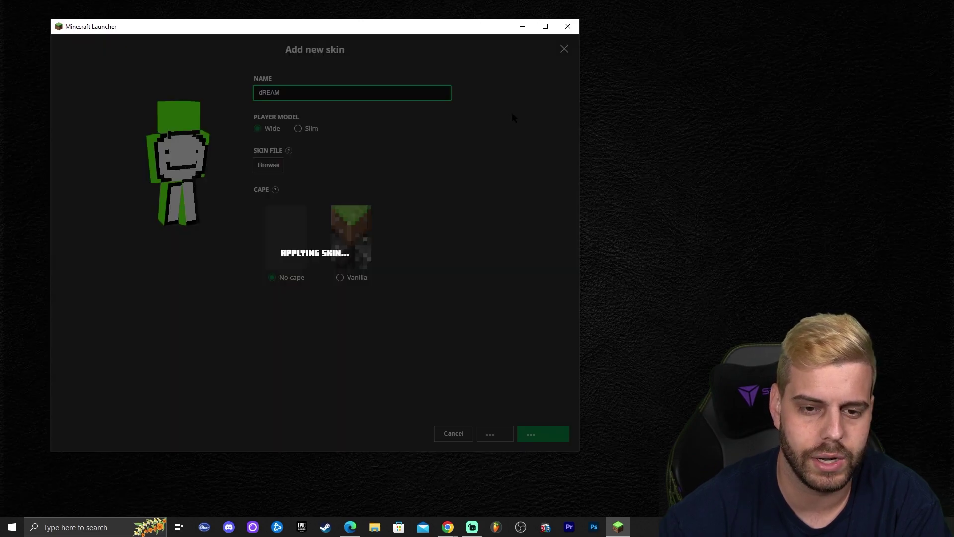
pyautogui.click(546, 26)
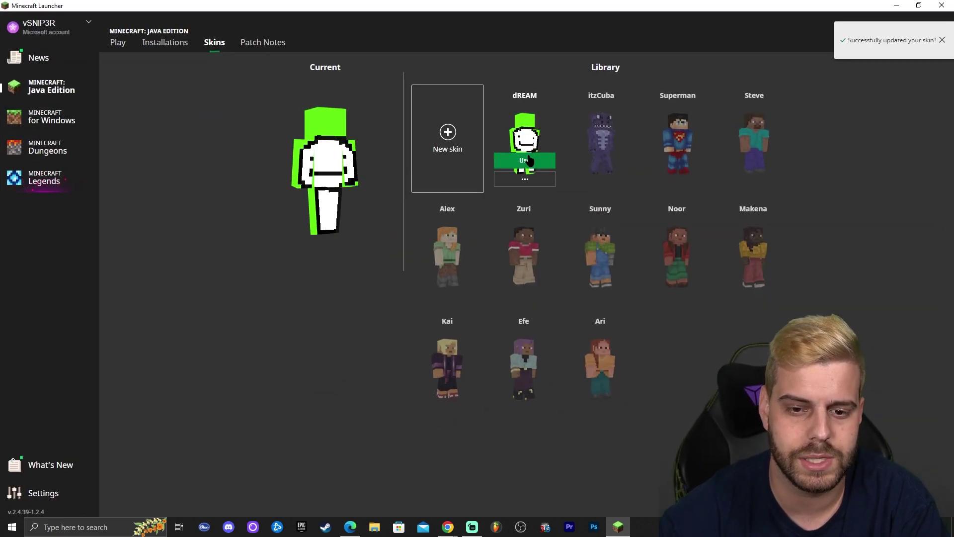
pyautogui.click(532, 163)
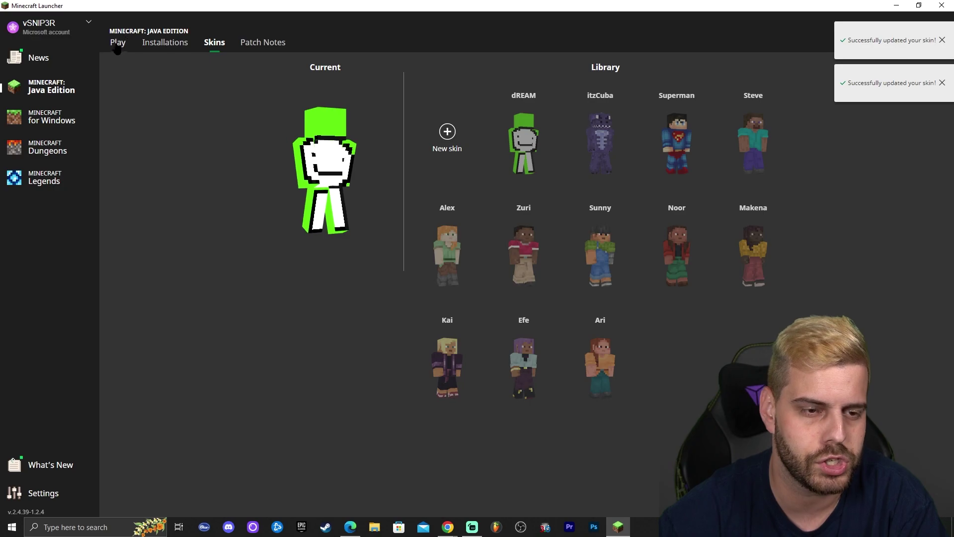
# Launch Minecraft Java Edition and inspect the skin in a singleplayer world from the back and front third-person views.
pyautogui.click(118, 44)
pyautogui.click(524, 372)
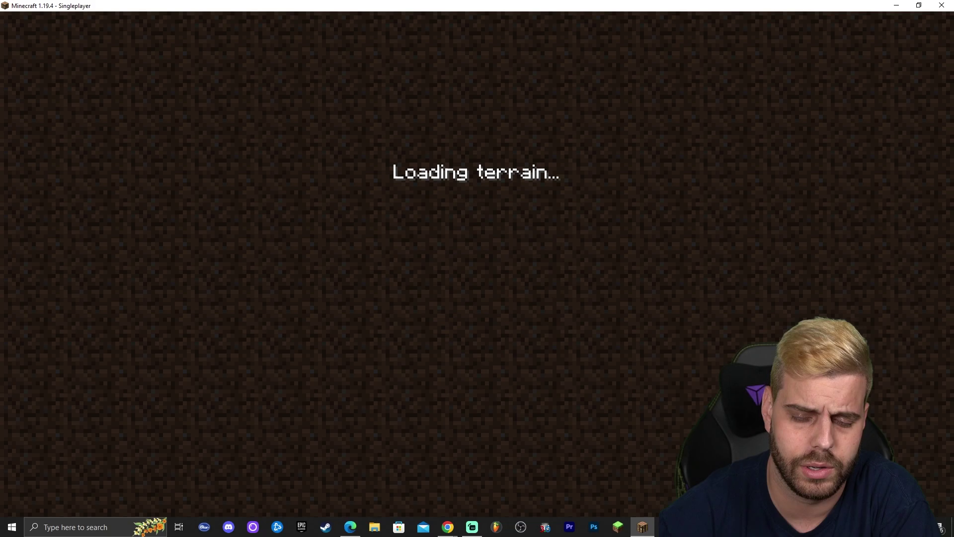
pyautogui.press('F5')
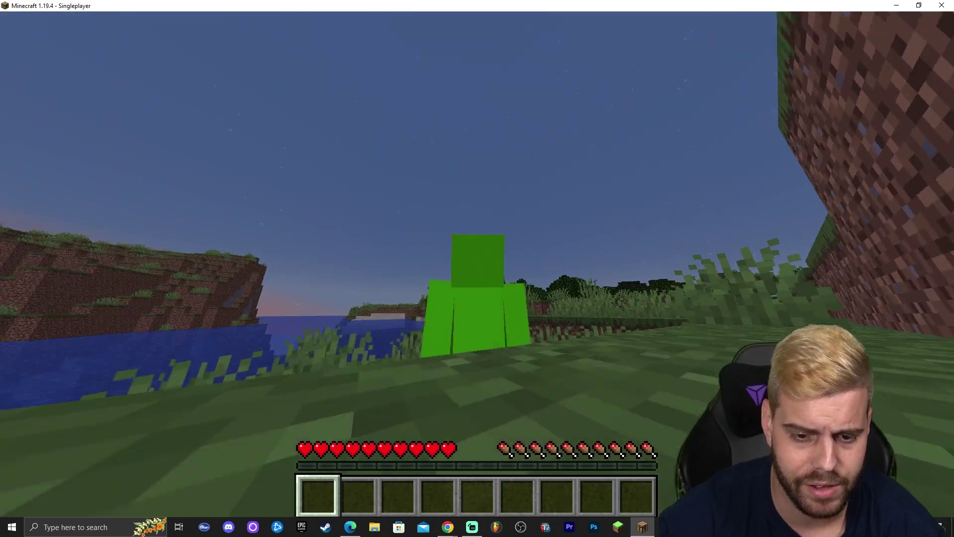
pyautogui.press('w')
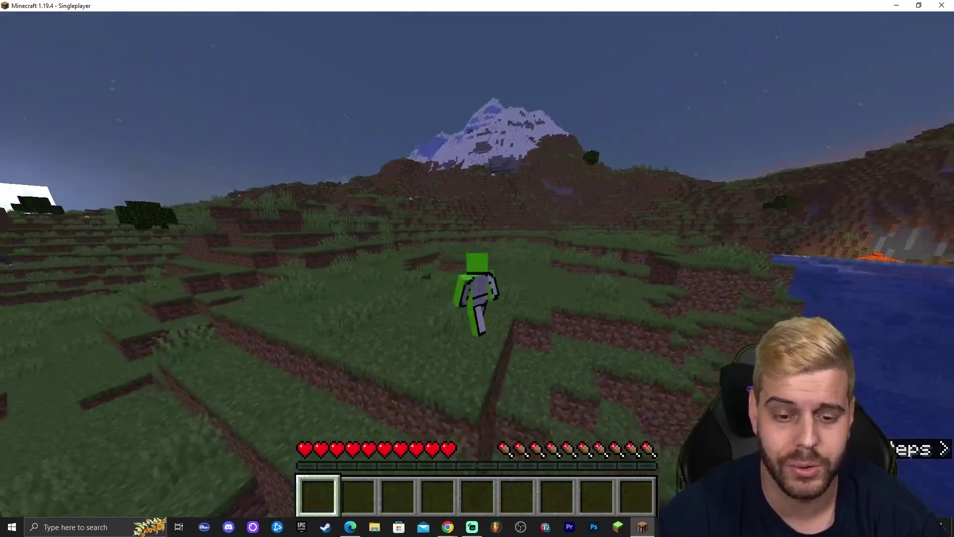
pyautogui.press('F5')
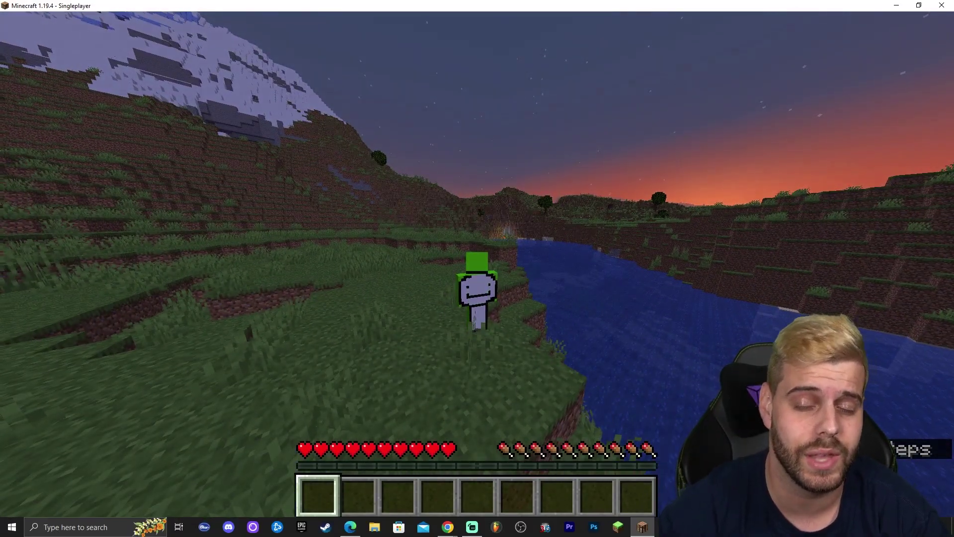